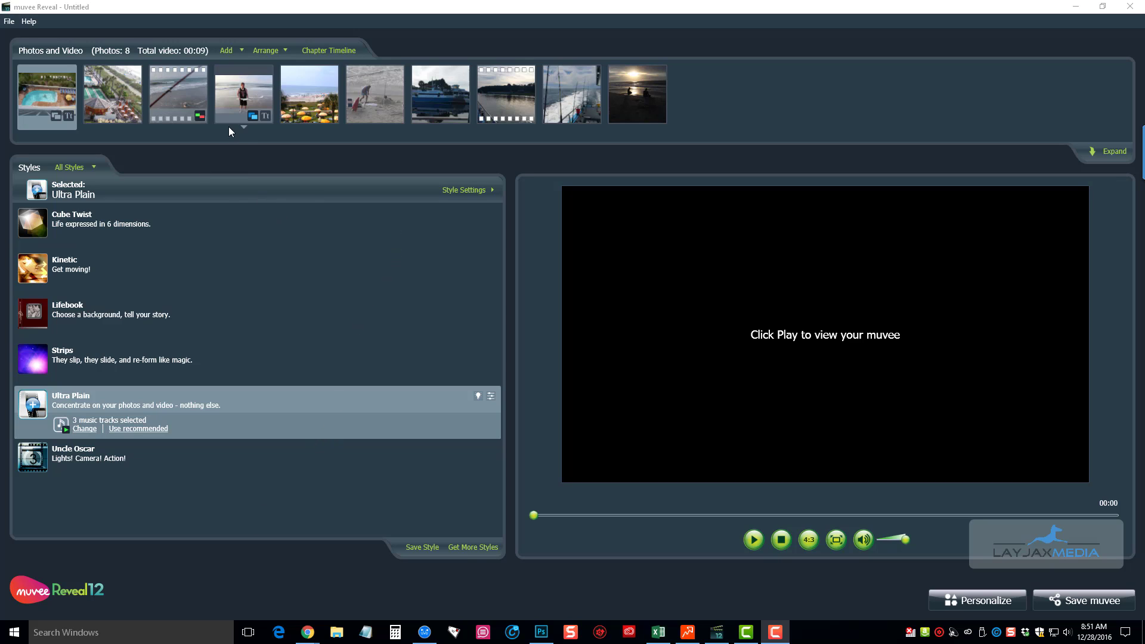
pyautogui.moveTo(178, 94)
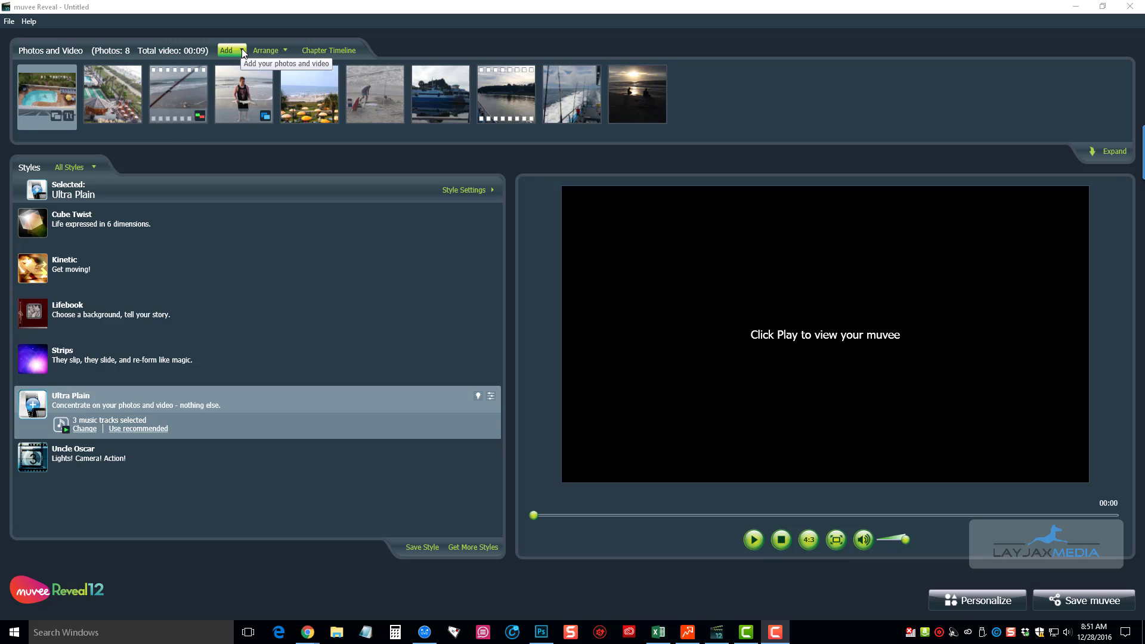
# Browse the add-media, reordering and style-filter options, leaving media order and styles unchanged
pyautogui.click(241, 49)
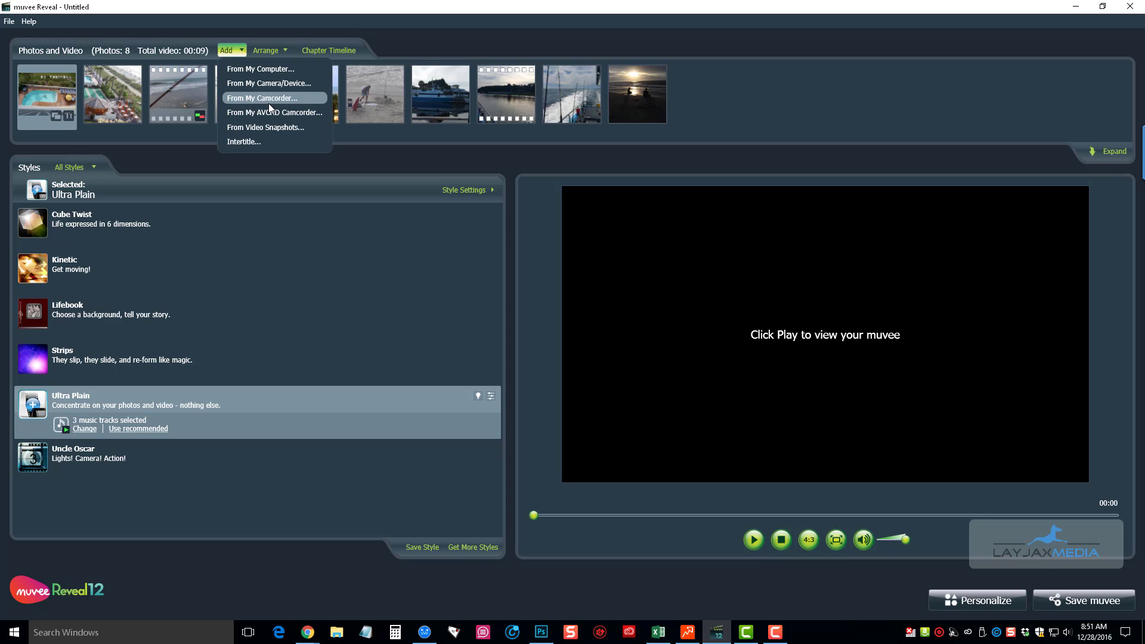
pyautogui.click(283, 51)
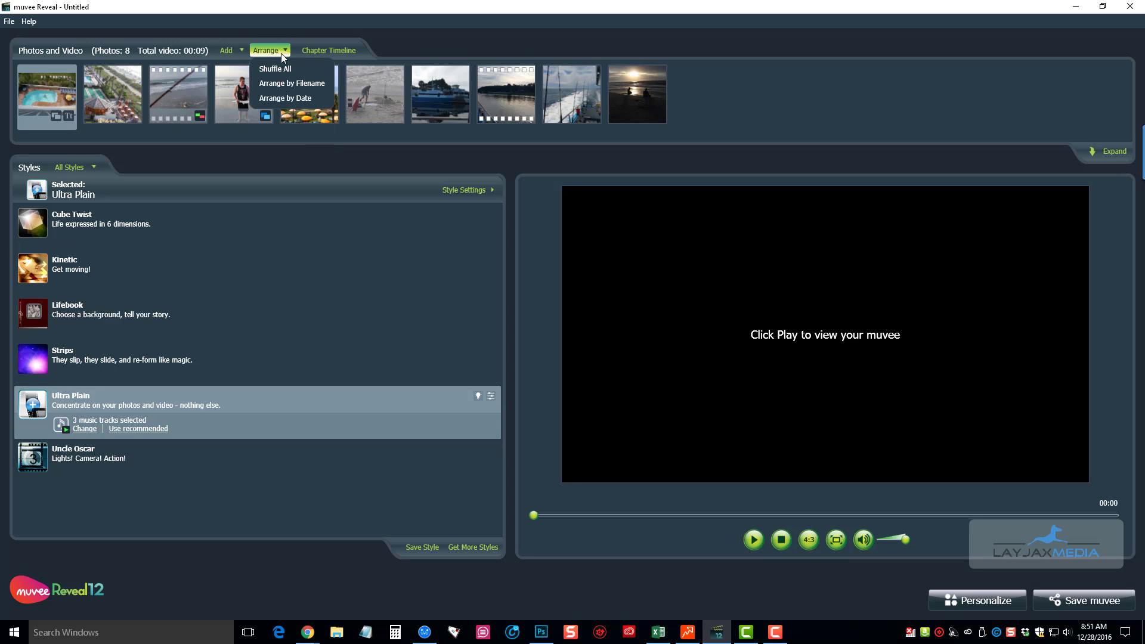
pyautogui.click(295, 159)
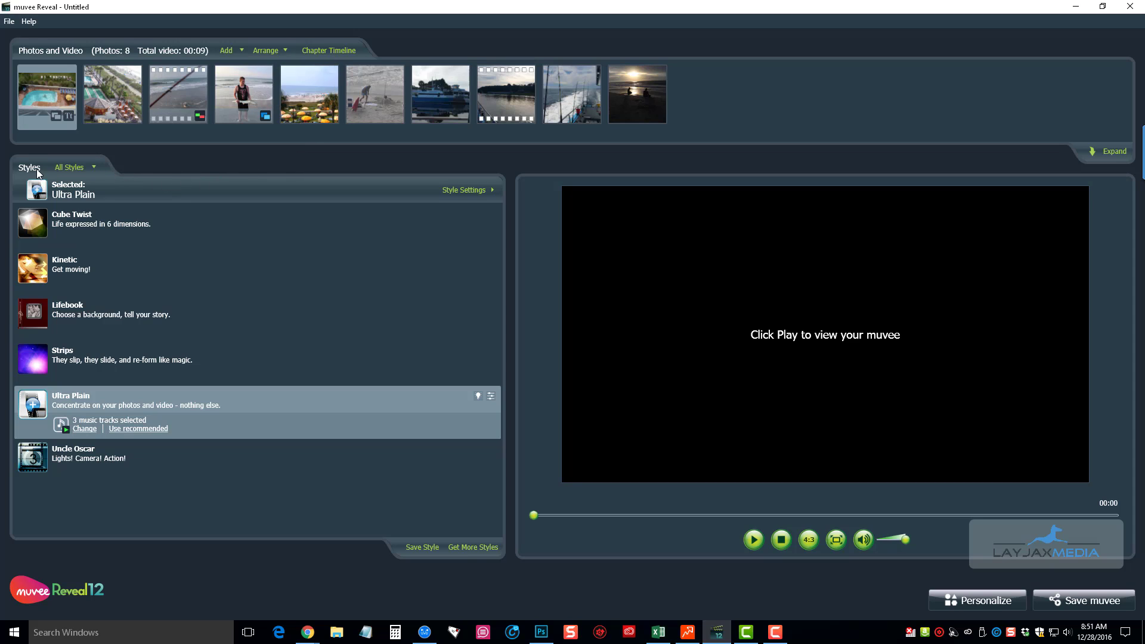
pyautogui.click(94, 167)
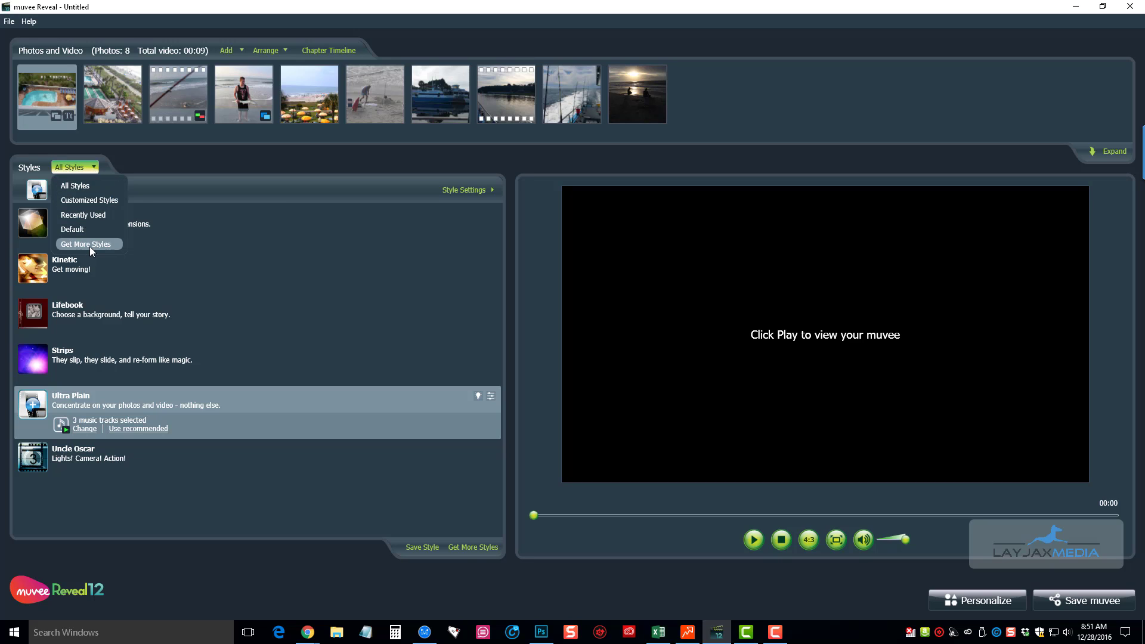
pyautogui.click(511, 290)
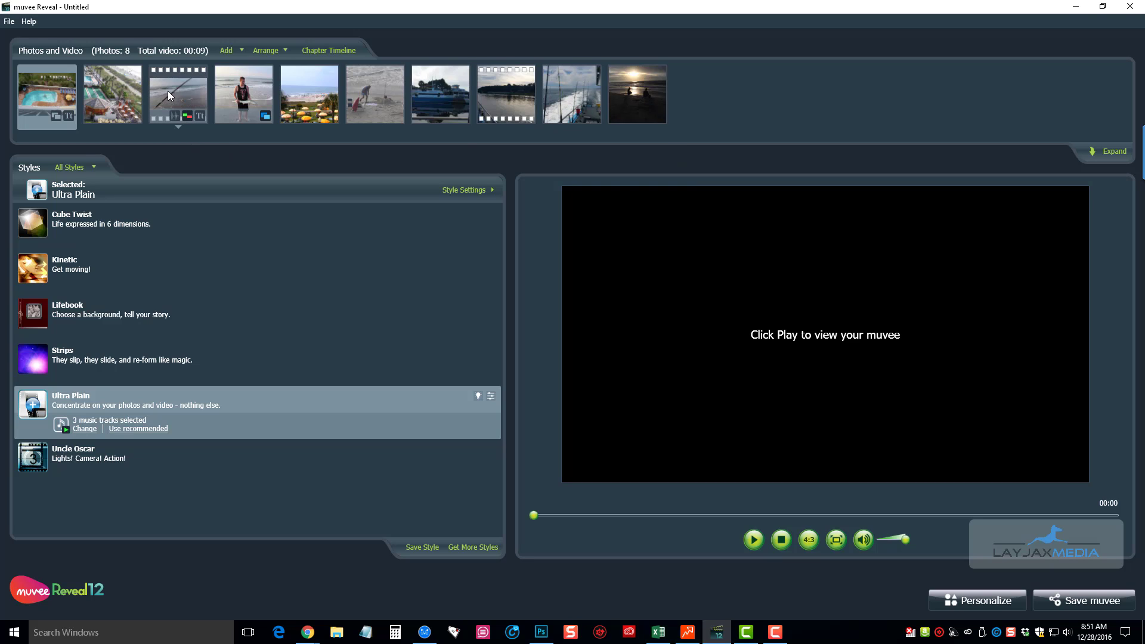
# Open the pool photo's magicSpot settings and shift its zoom focus toward the pool wall
pyautogui.click(48, 127)
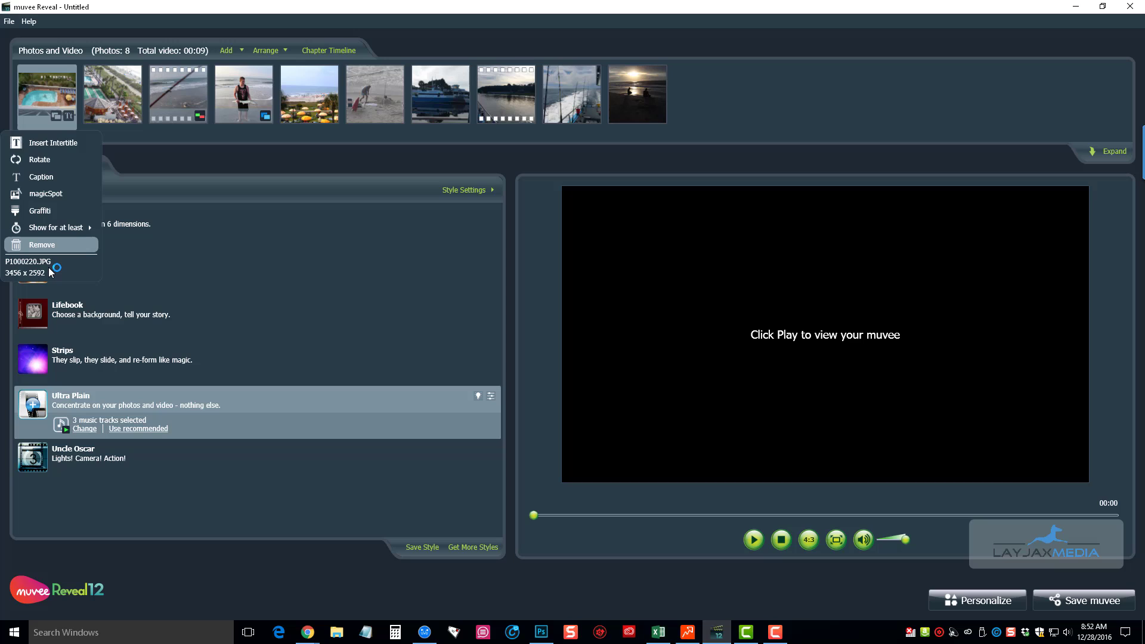
pyautogui.moveTo(54, 228)
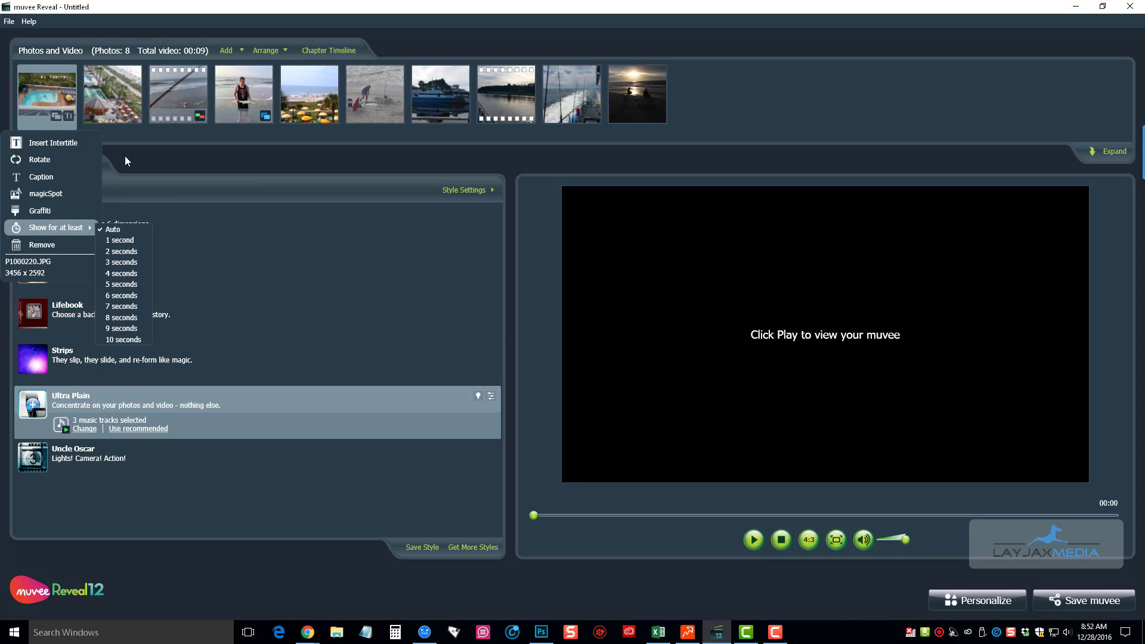
pyautogui.click(181, 89)
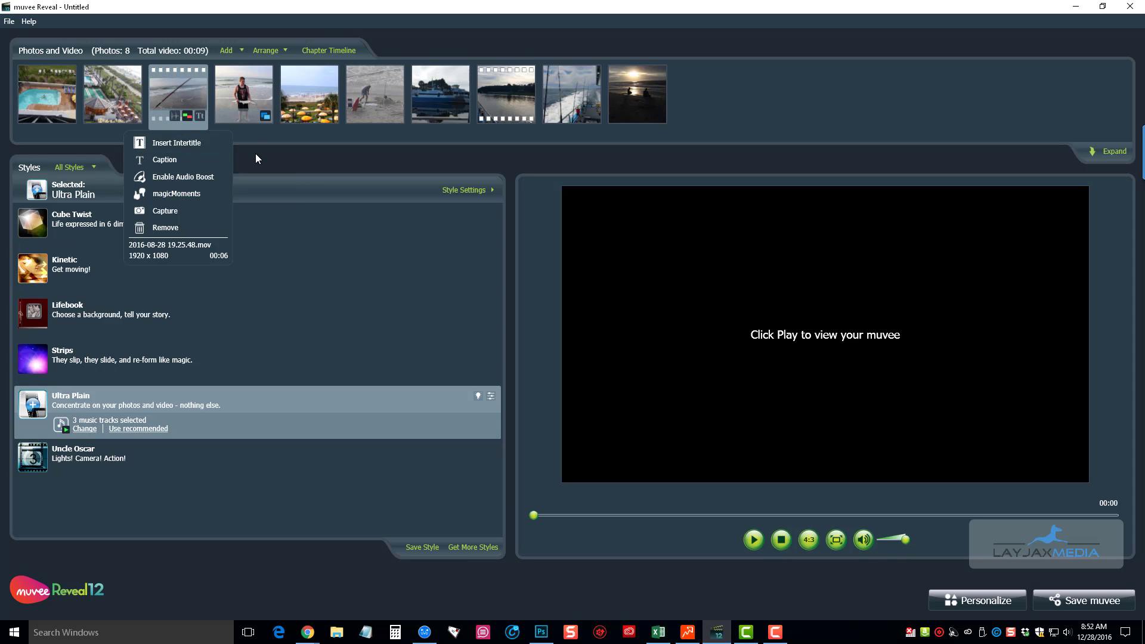
pyautogui.moveTo(47, 94)
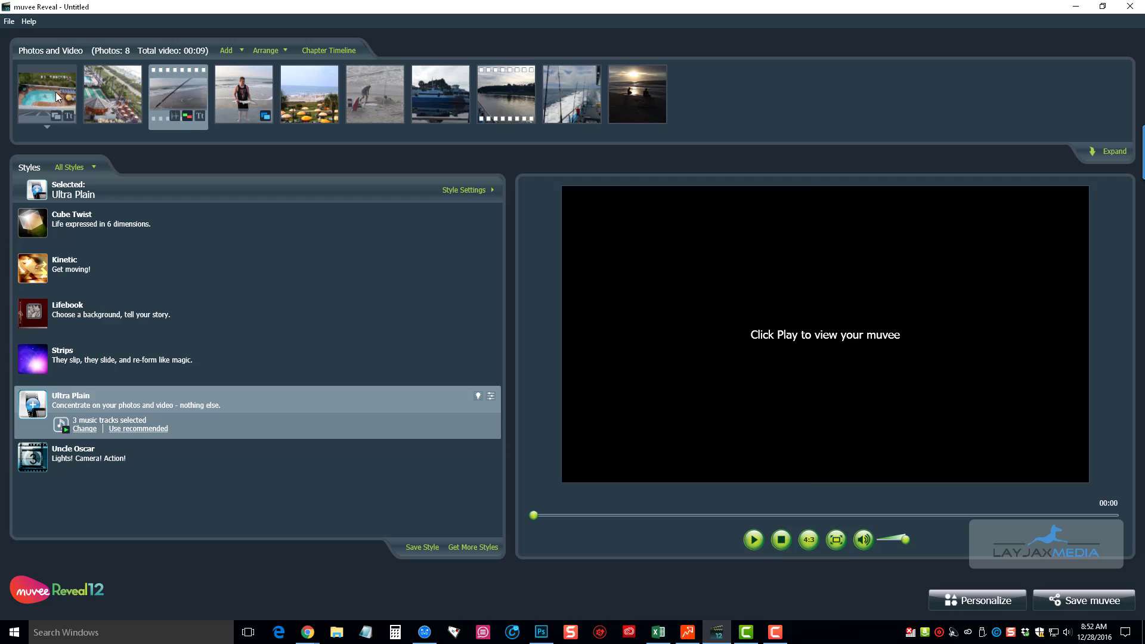
pyautogui.doubleClick(56, 97)
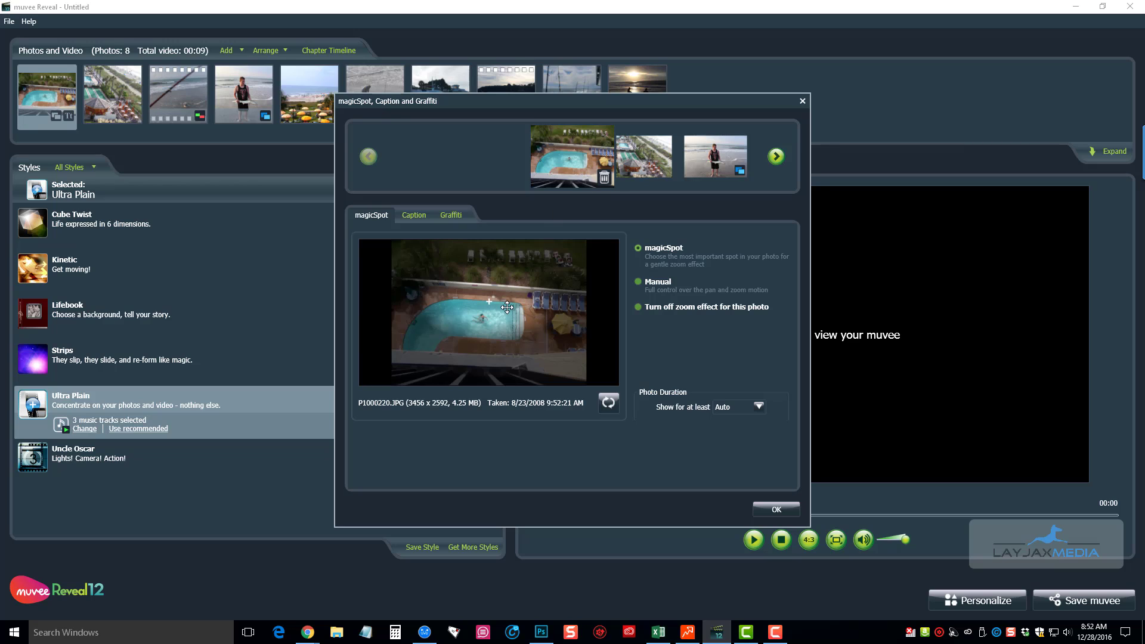
pyautogui.moveTo(505, 307)
pyautogui.mouseDown()
pyautogui.moveTo(522, 284)
pyautogui.moveTo(501, 319)
pyautogui.mouseUp()
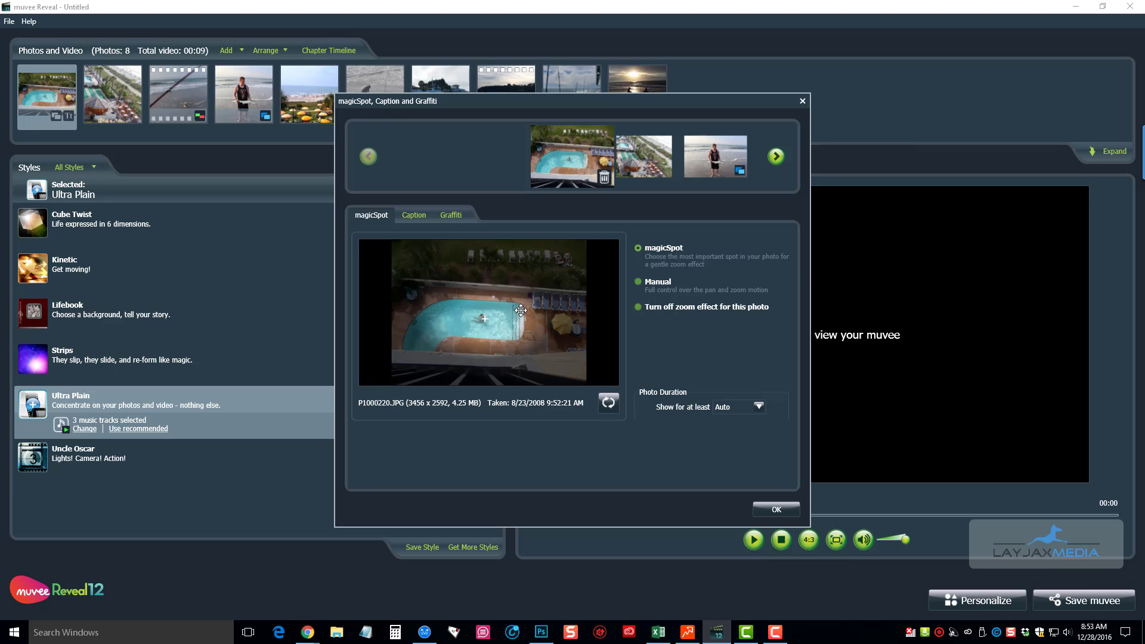
# Browse the pool photo's Caption and Graffiti tabs, keeping the graffiti category on Bokeh
pyautogui.click(423, 217)
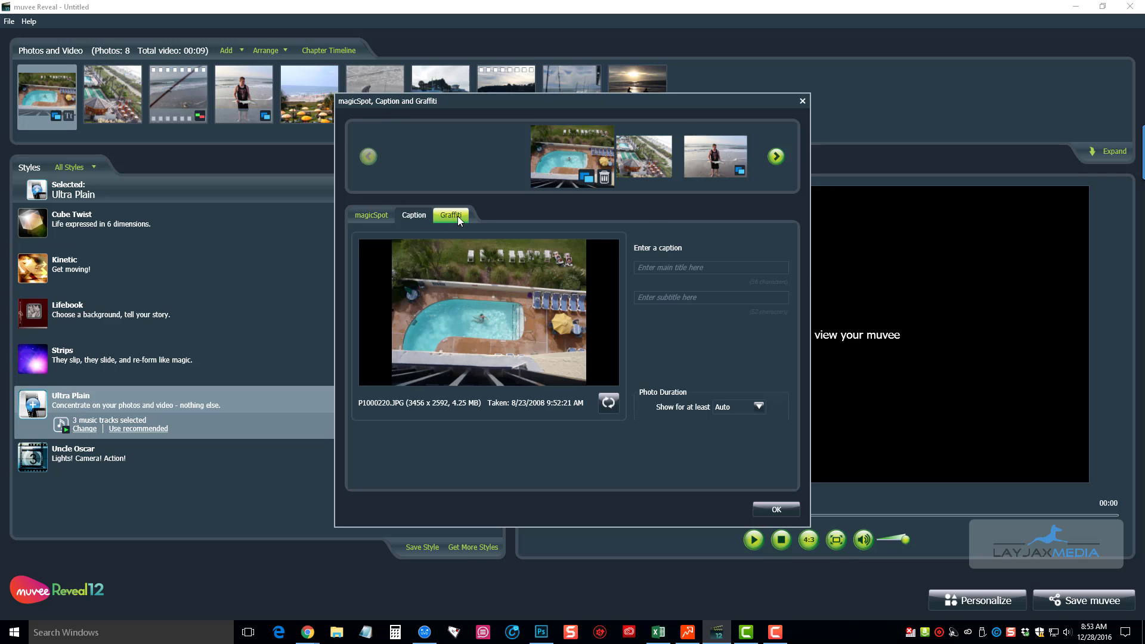
pyautogui.click(457, 215)
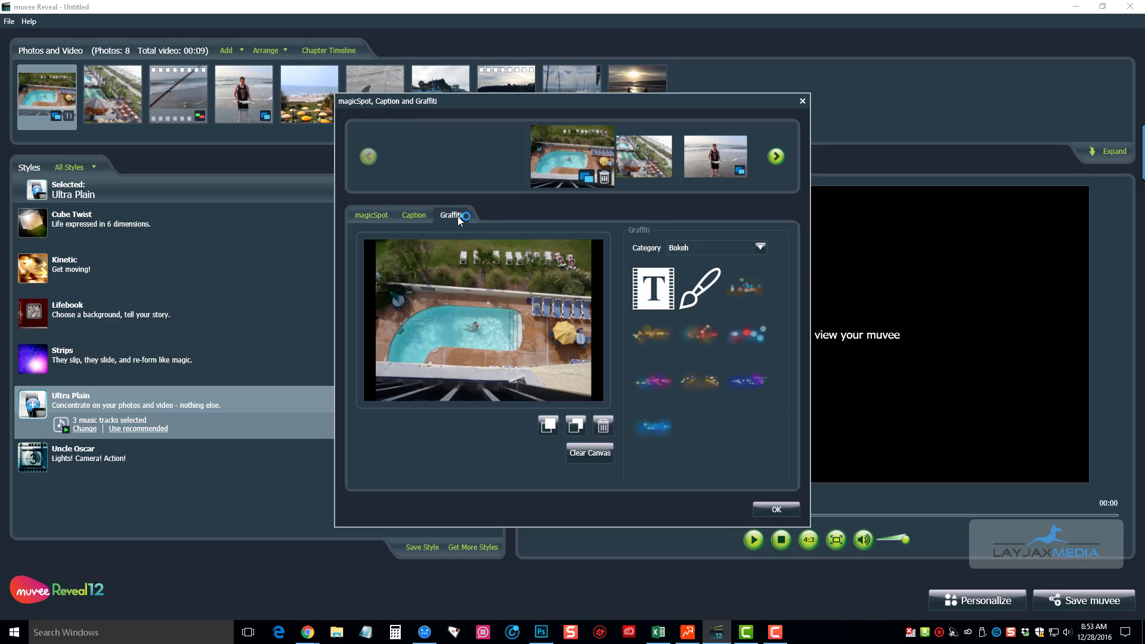
pyautogui.click(760, 247)
pyautogui.moveTo(763, 271)
pyautogui.mouseDown()
pyautogui.moveTo(761, 297)
pyautogui.moveTo(762, 268)
pyautogui.mouseUp()
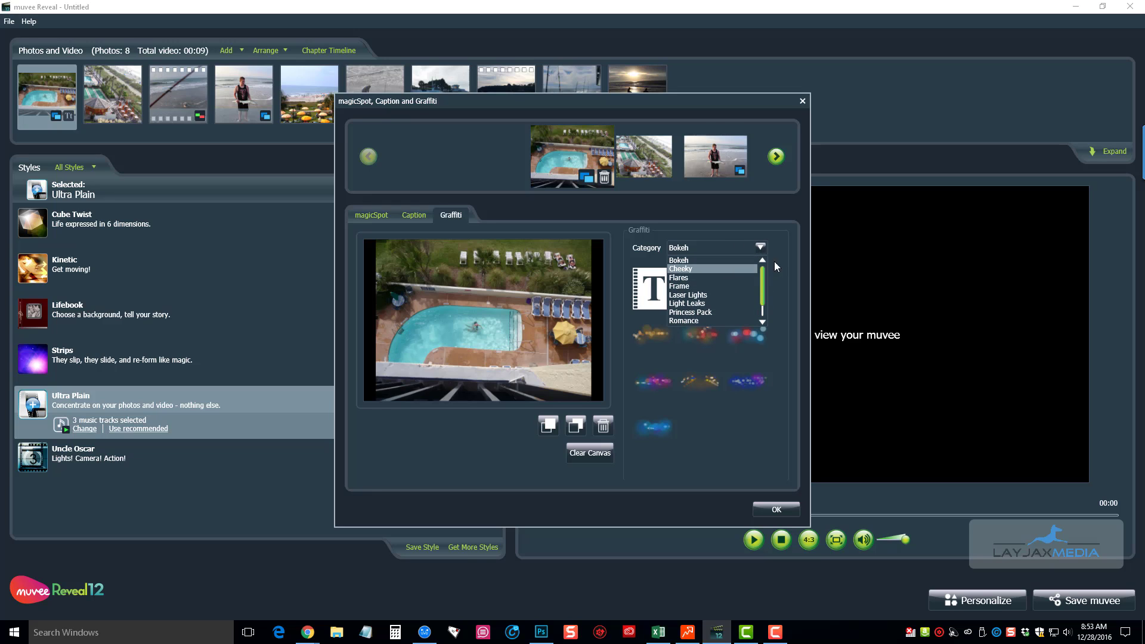
pyautogui.click(760, 247)
pyautogui.click(802, 101)
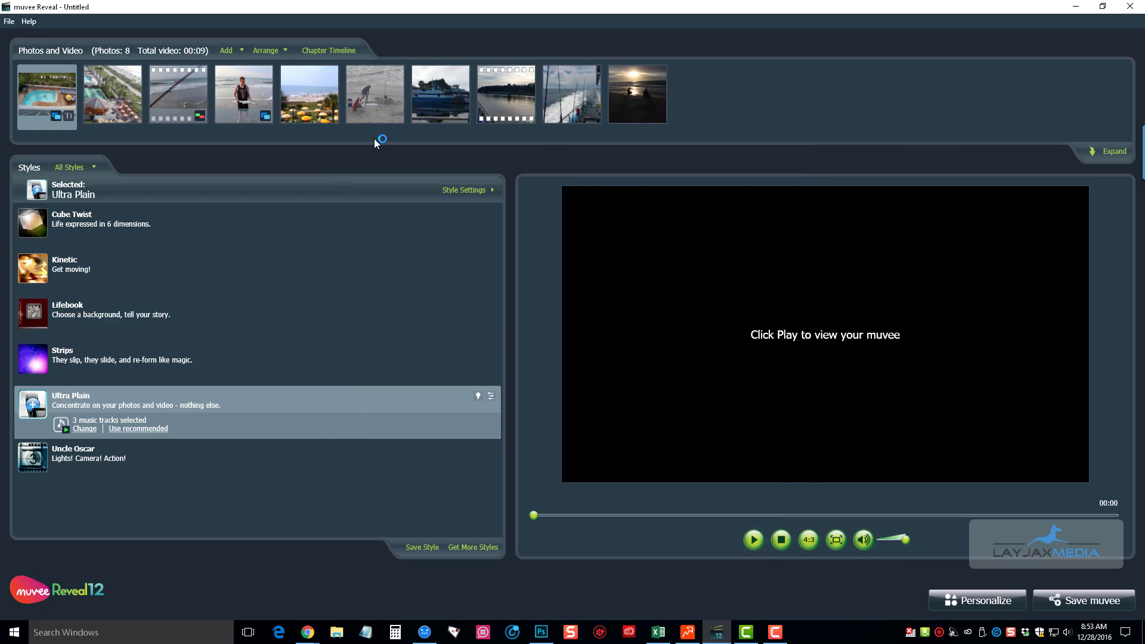
pyautogui.doubleClick(191, 89)
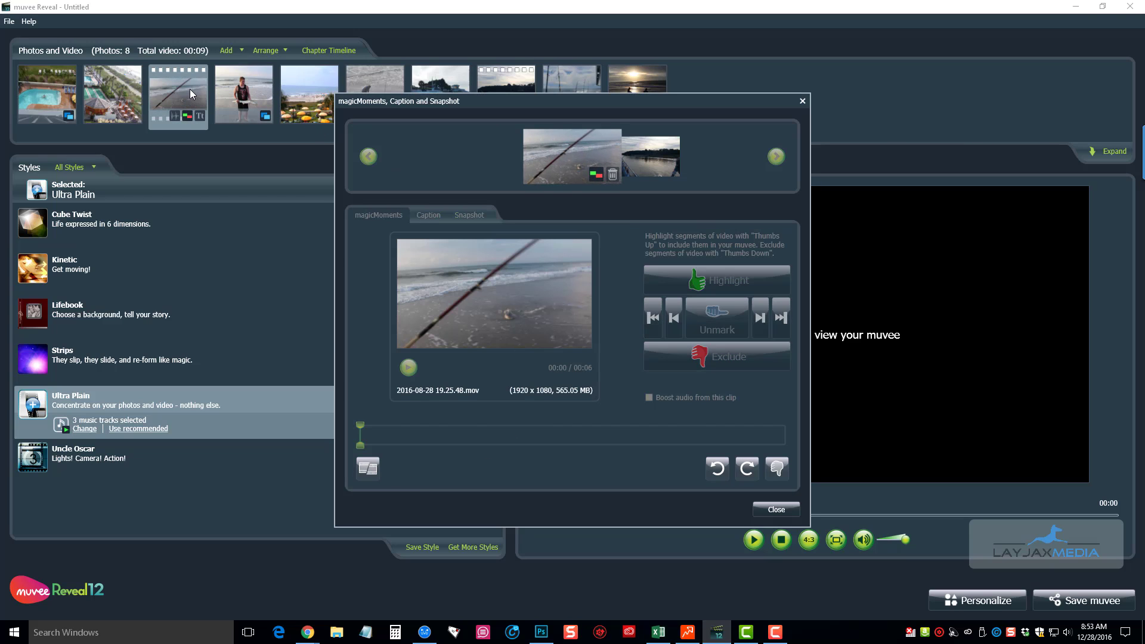
pyautogui.click(427, 215)
pyautogui.click(469, 216)
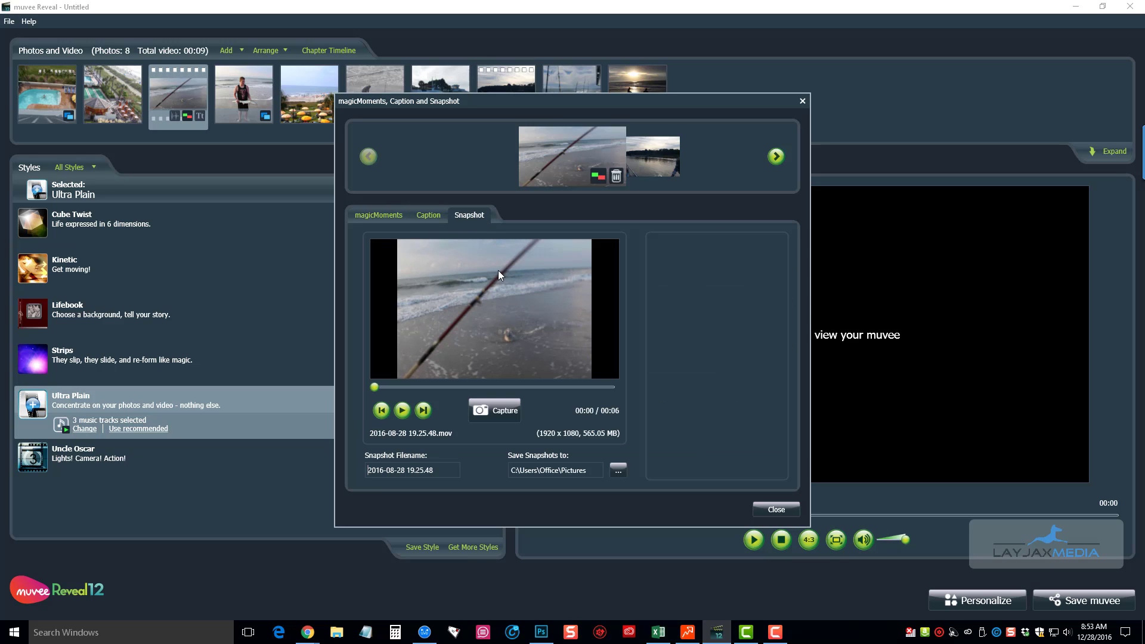
pyautogui.click(385, 216)
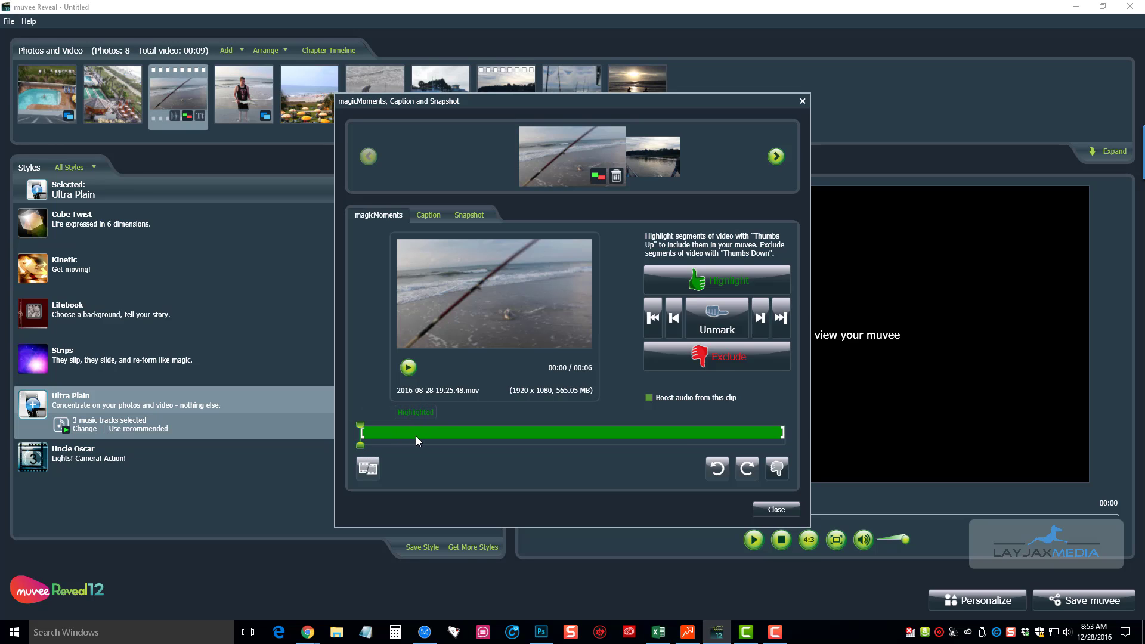
pyautogui.click(370, 472)
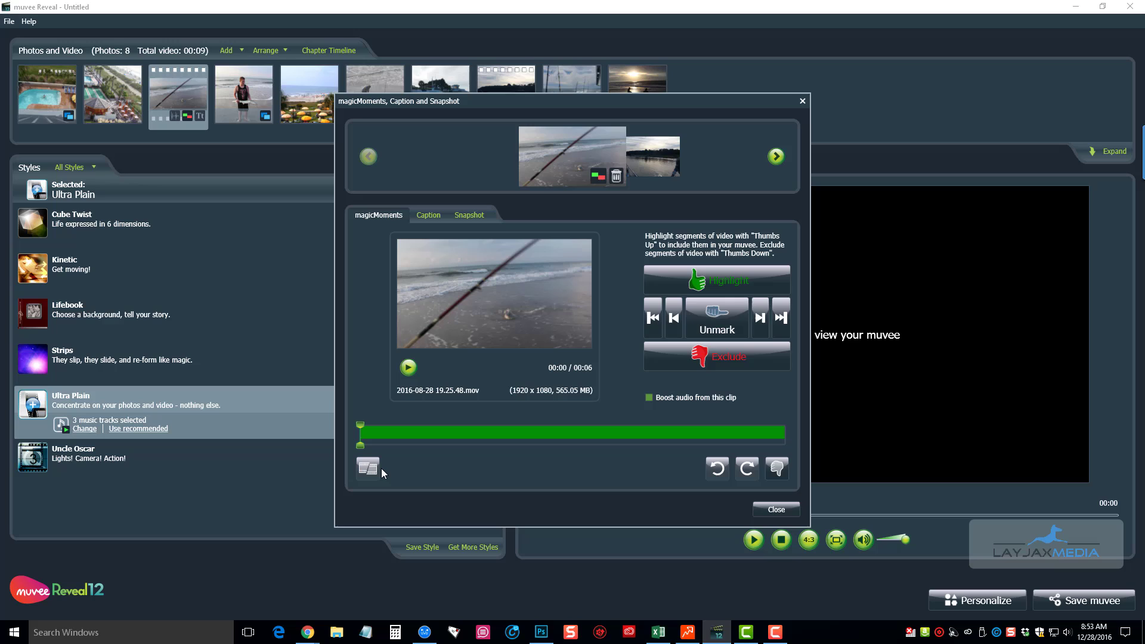
pyautogui.click(802, 102)
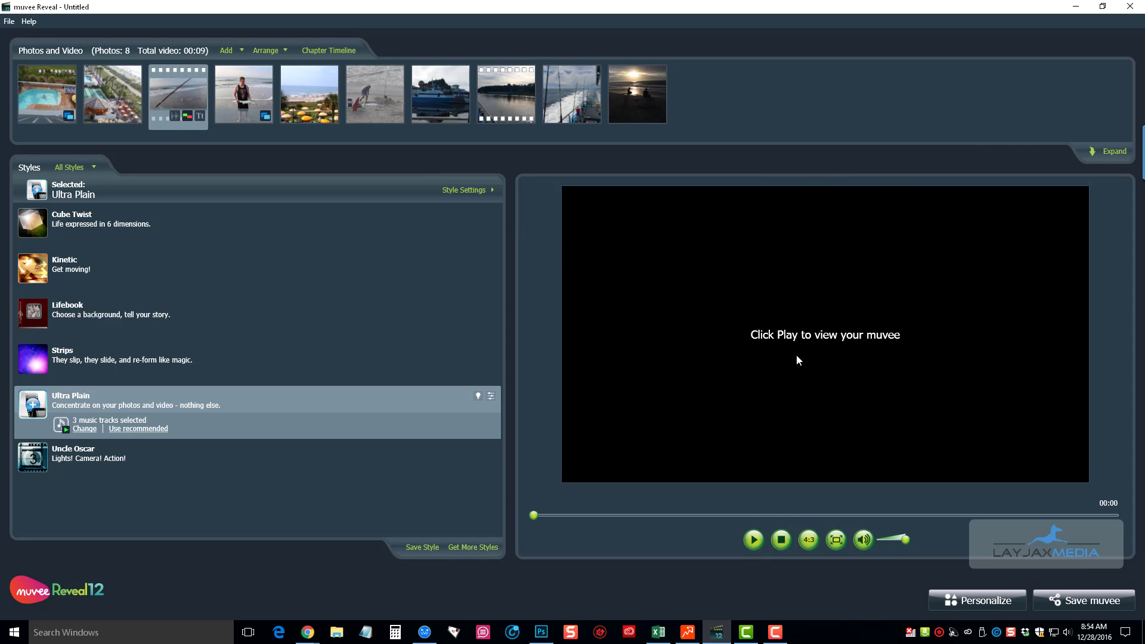
# Preview the muvee, scrubbing to about 00:16, then replay from 00:20 on the pool scene
pyautogui.click(754, 540)
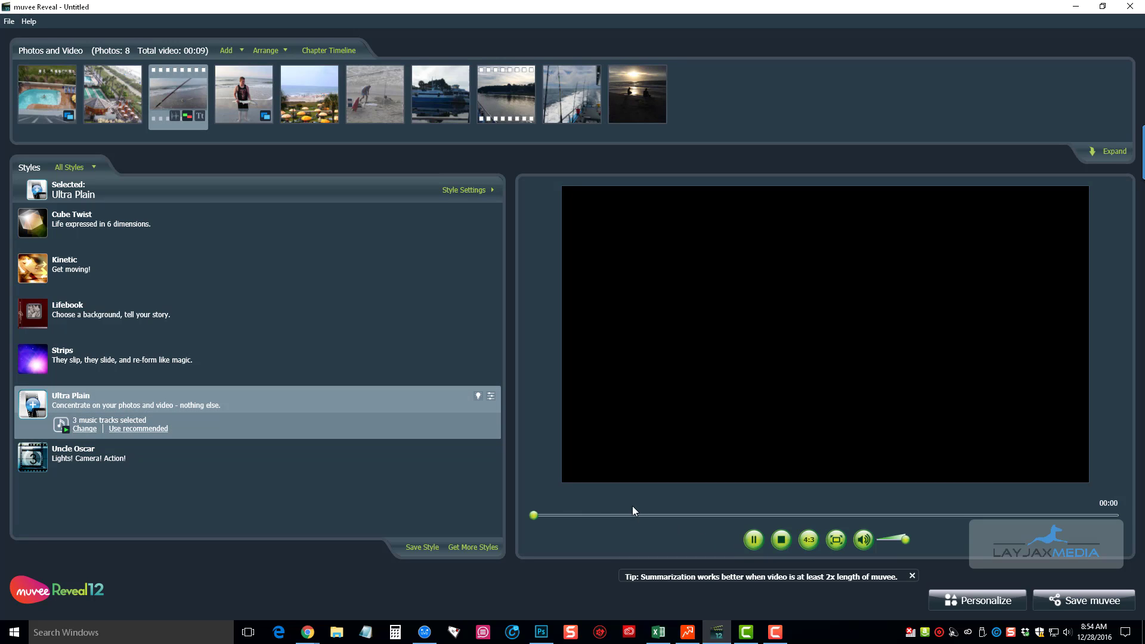
pyautogui.moveTo(540, 515); pyautogui.dragTo(688, 518)
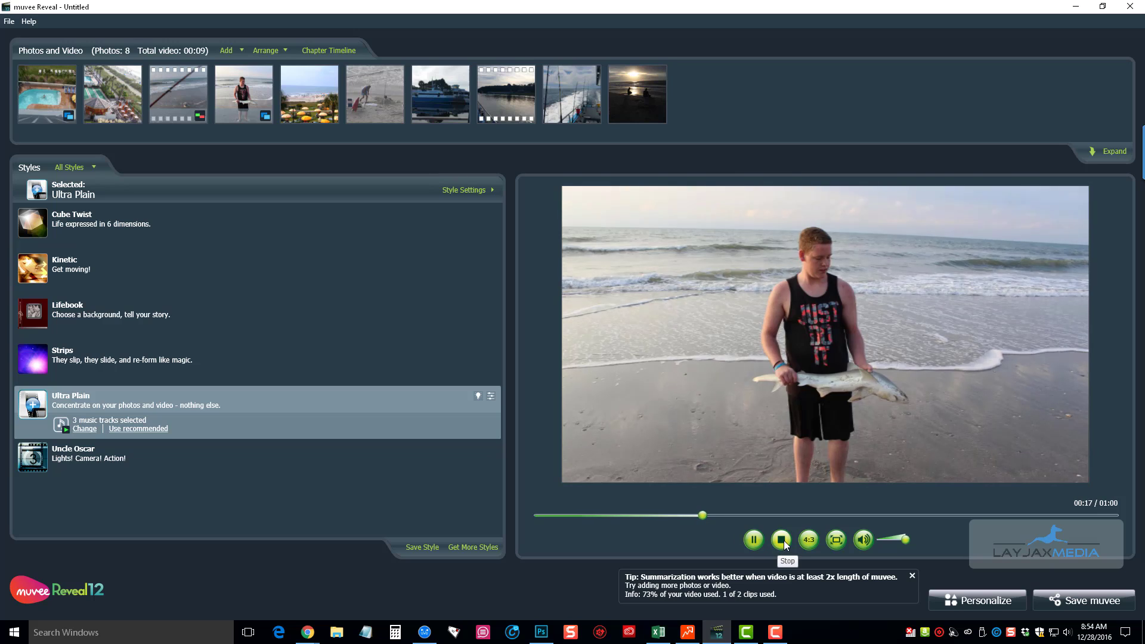
pyautogui.click(784, 541)
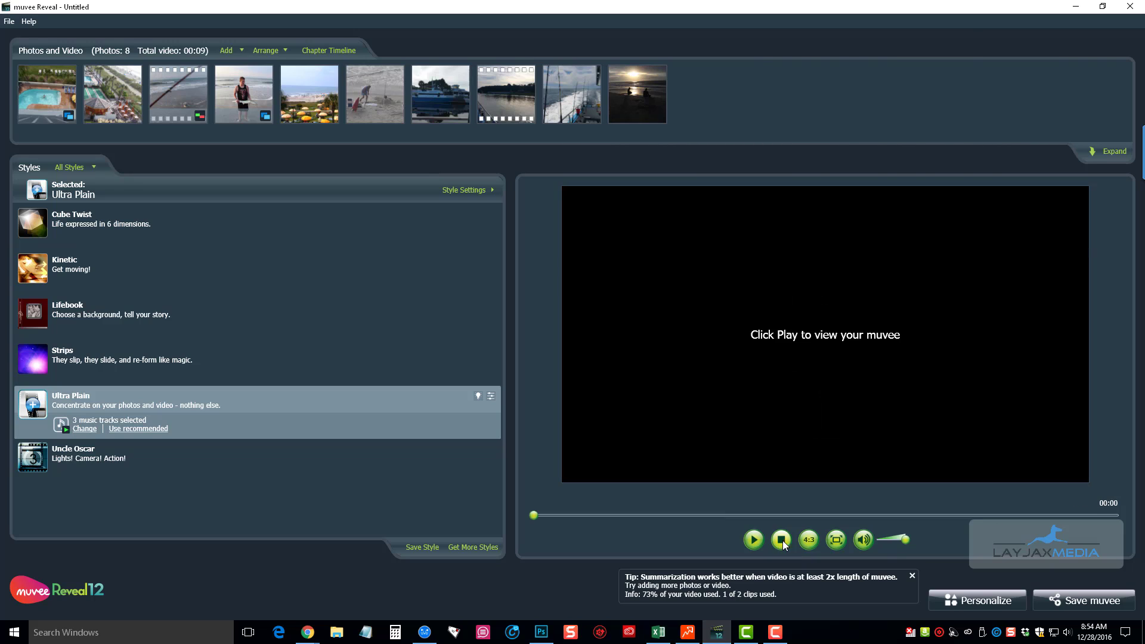
pyautogui.click(732, 516)
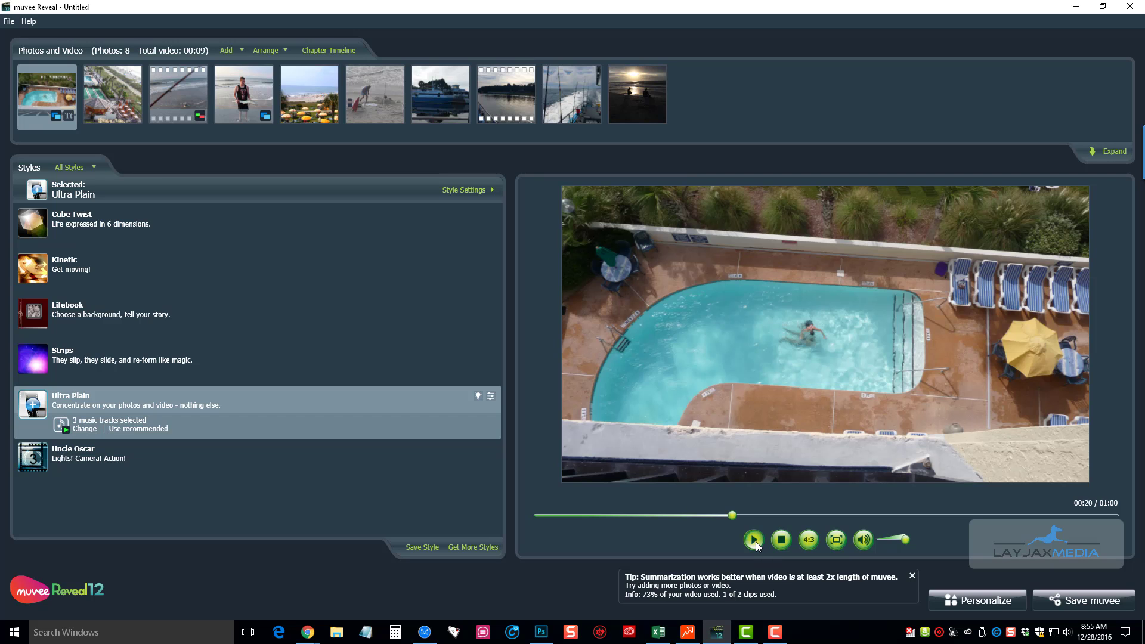
pyautogui.click(753, 540)
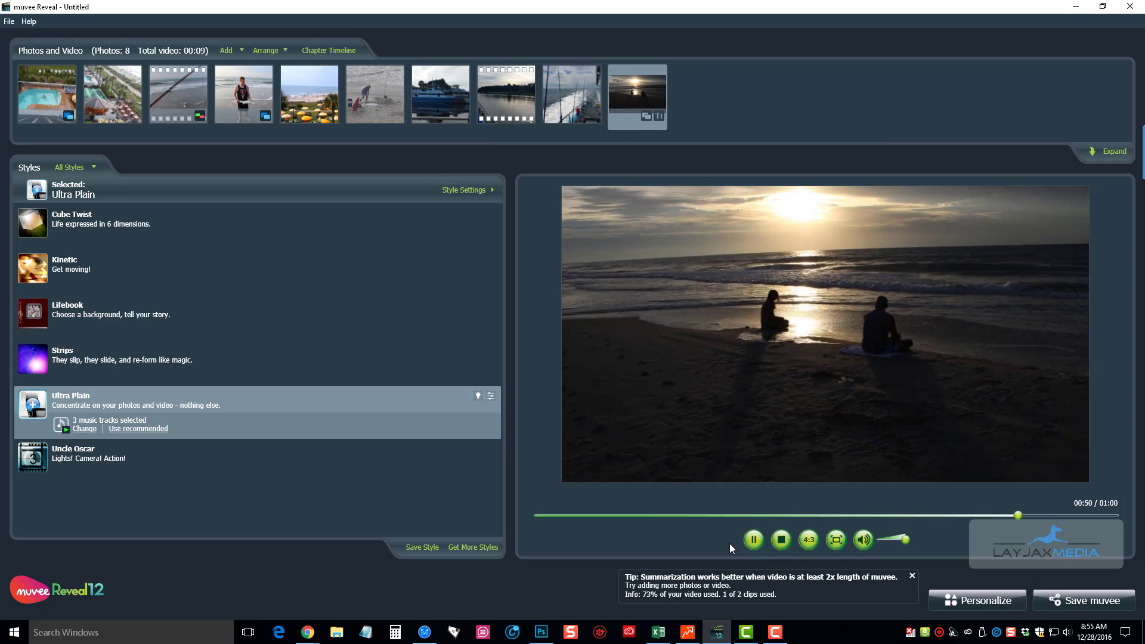
# Pause the preview at 00:51 on the sunset scene
pyautogui.click(753, 541)
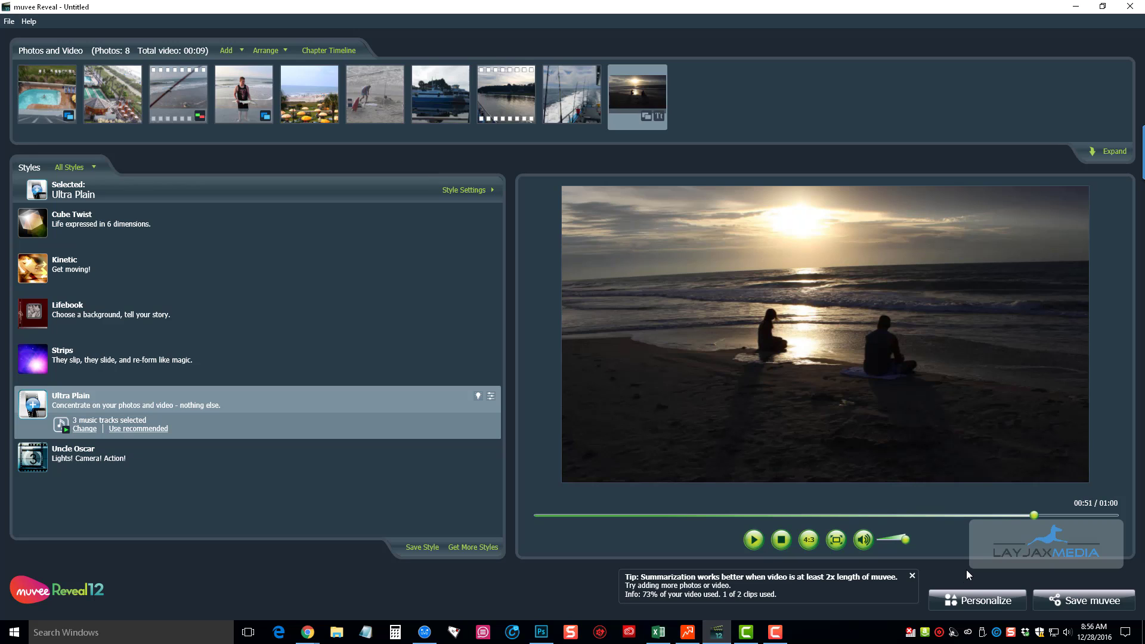
# Confirm the Personalize settings: Auto-Summarize mode with a 00:01:00 custom duration
pyautogui.click(992, 603)
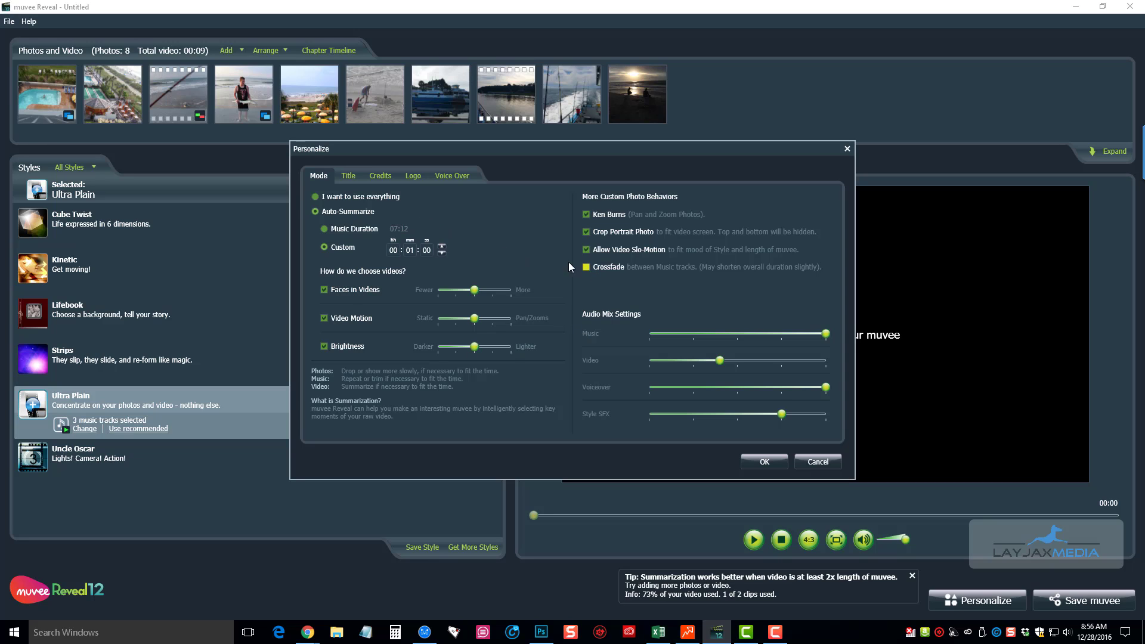
pyautogui.click(766, 461)
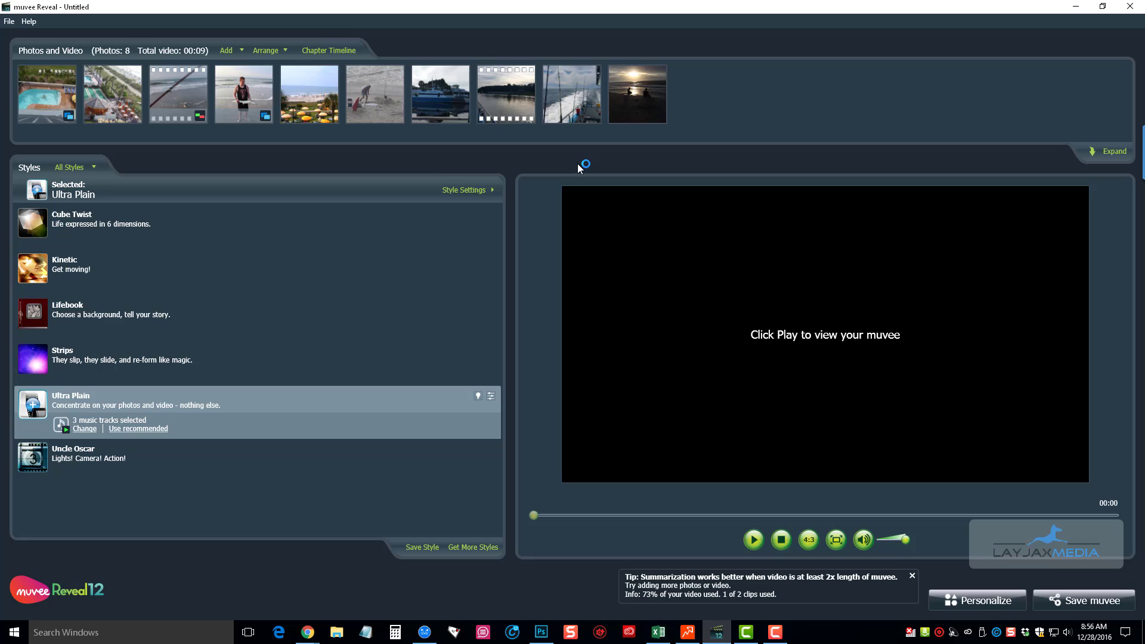